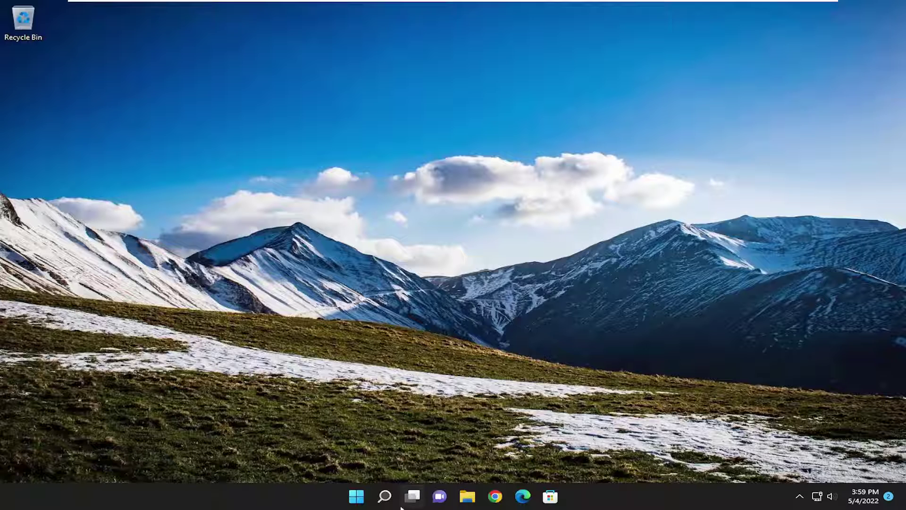
Search Windows for 'troubleshoot' and open the System > Troubleshoot settings page.
left_click(385, 496)
type("trou")
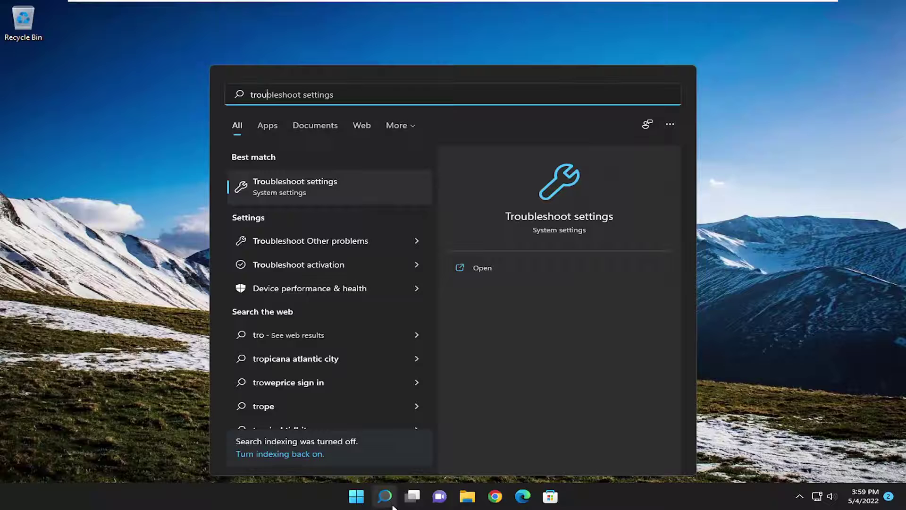
type("bleshoot")
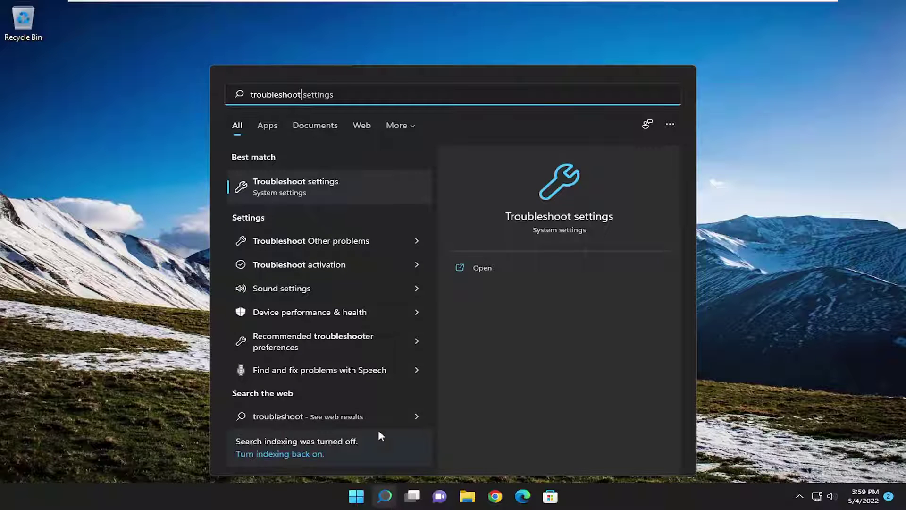
left_click(316, 186)
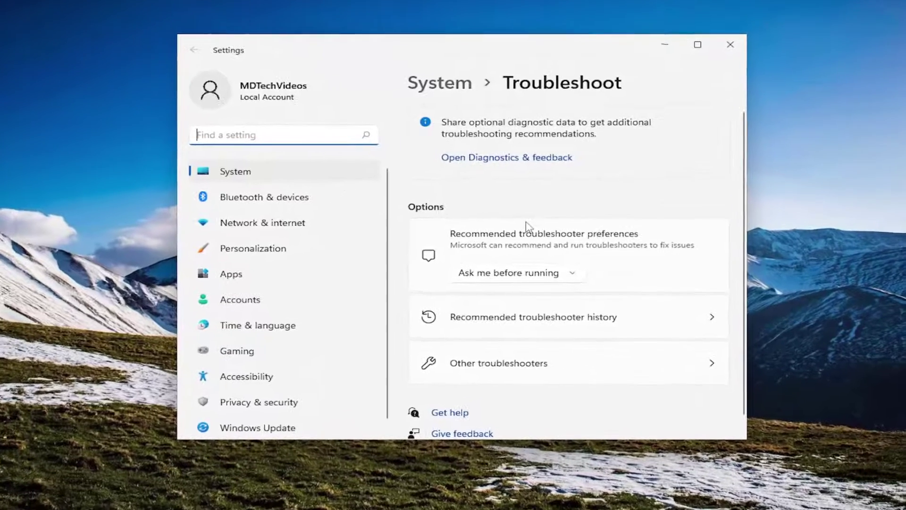
scroll(461, 283, "down", 1)
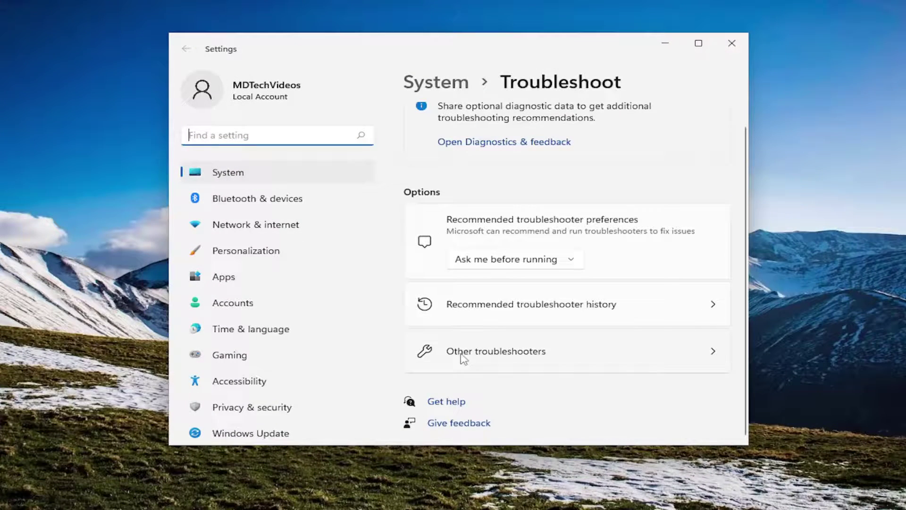
Open the Other troubleshooters list from the Troubleshoot settings page.
left_click(520, 359)
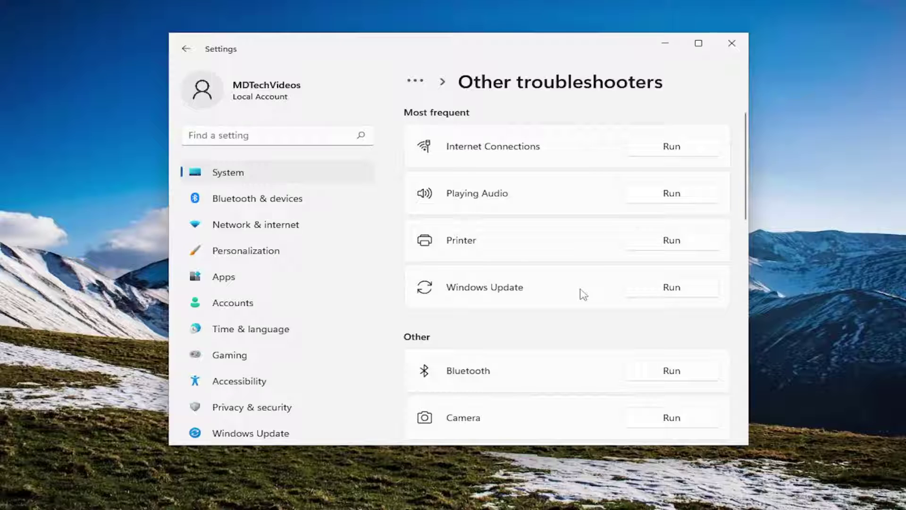
Run the Windows Update troubleshooter and close its results once issues are detected.
left_click(683, 291)
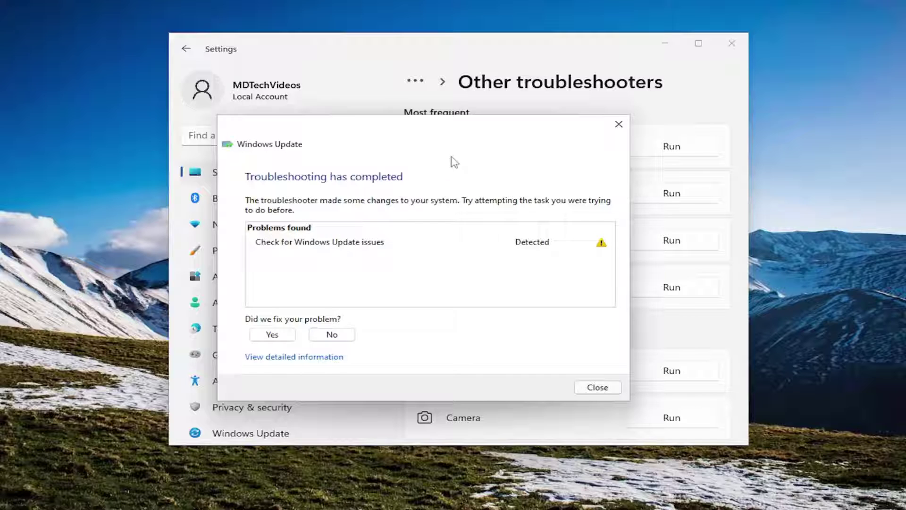
left_click(601, 389)
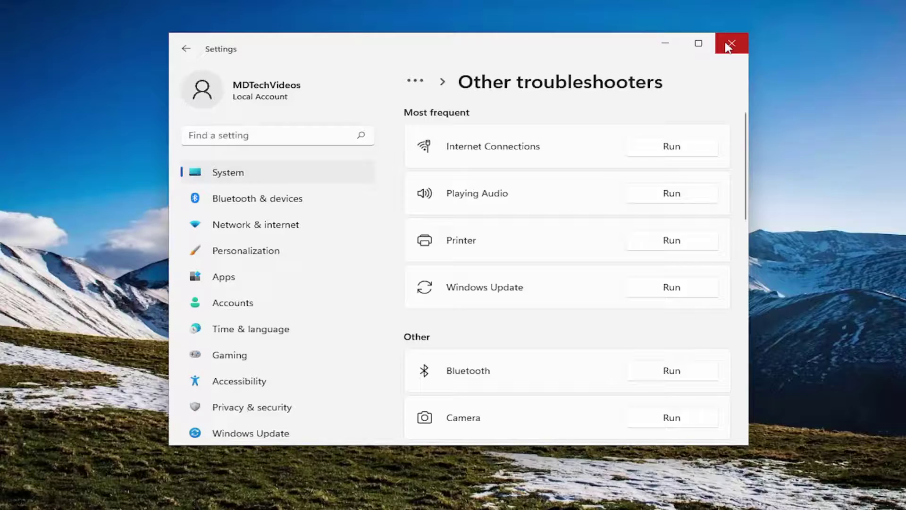
Close Settings, then launch Command Prompt as administrator from a 'cmd' search, approving UAC.
left_click(728, 46)
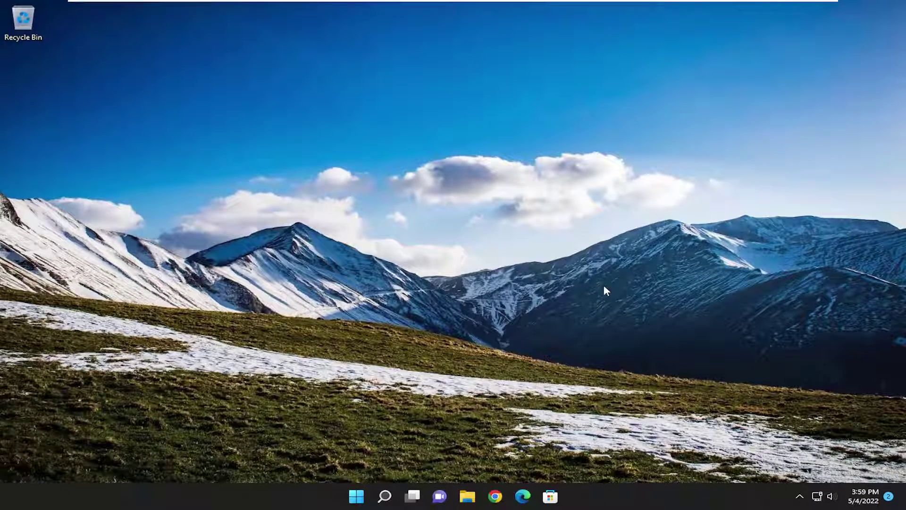
left_click(385, 497)
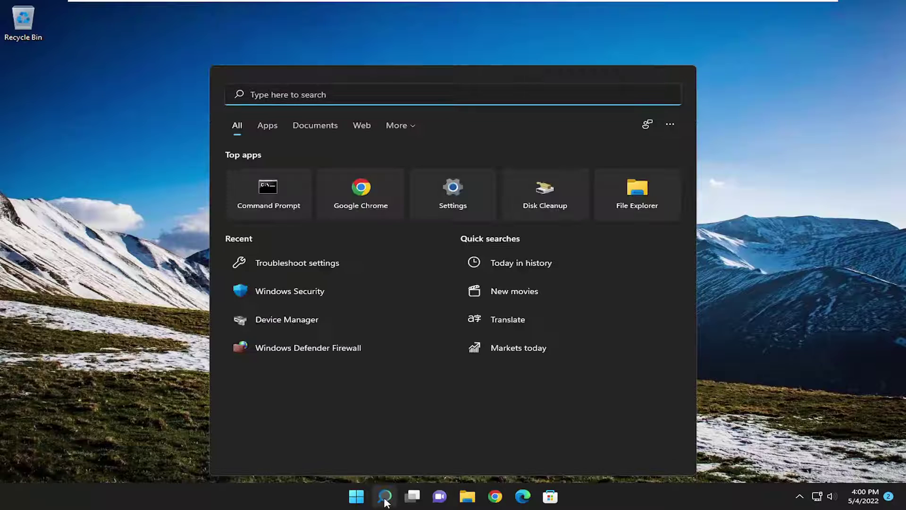
type("cmd")
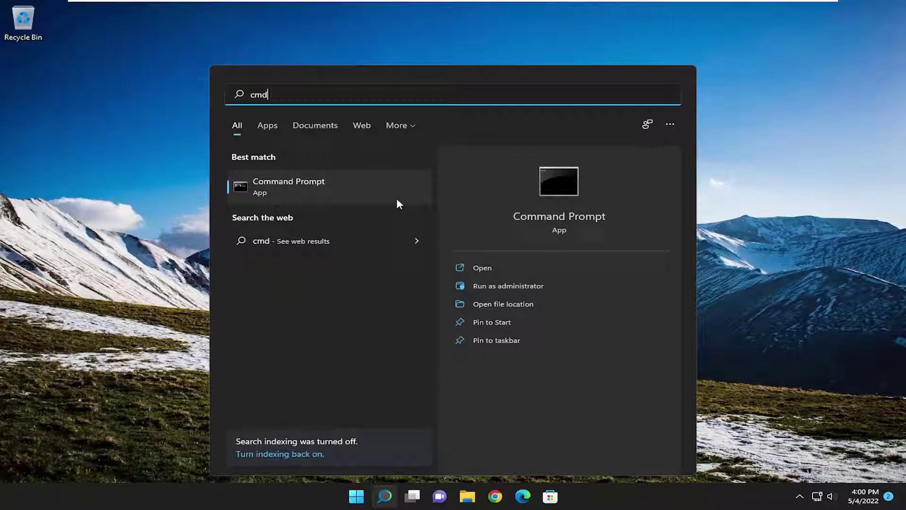
right_click(280, 185)
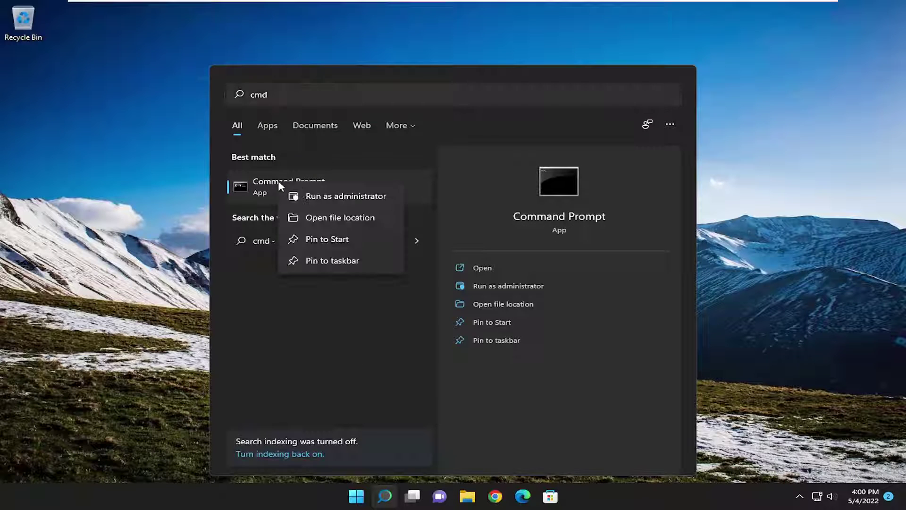
left_click(319, 198)
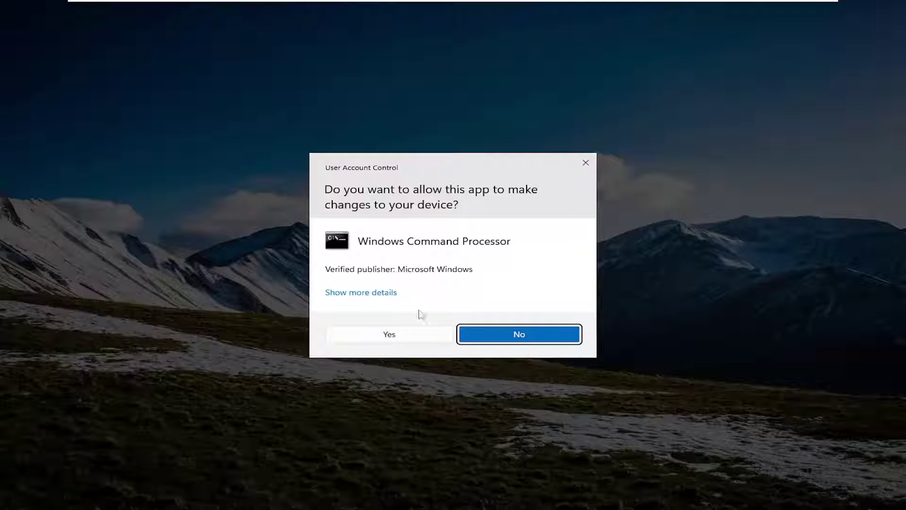
left_click(402, 334)
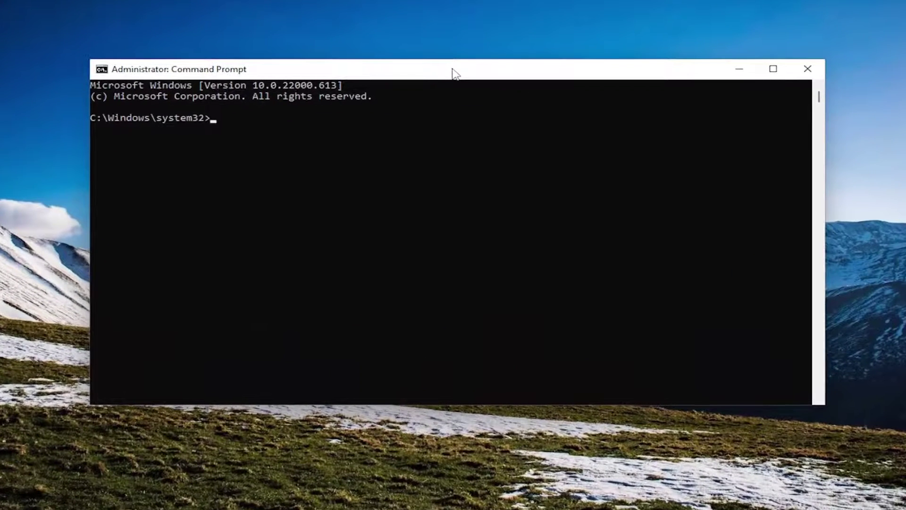
type("sfc")
type(" /scan")
type("now")
Run sfc /scannow to 100% with no integrity violations, then close Command Prompt.
key("Return")
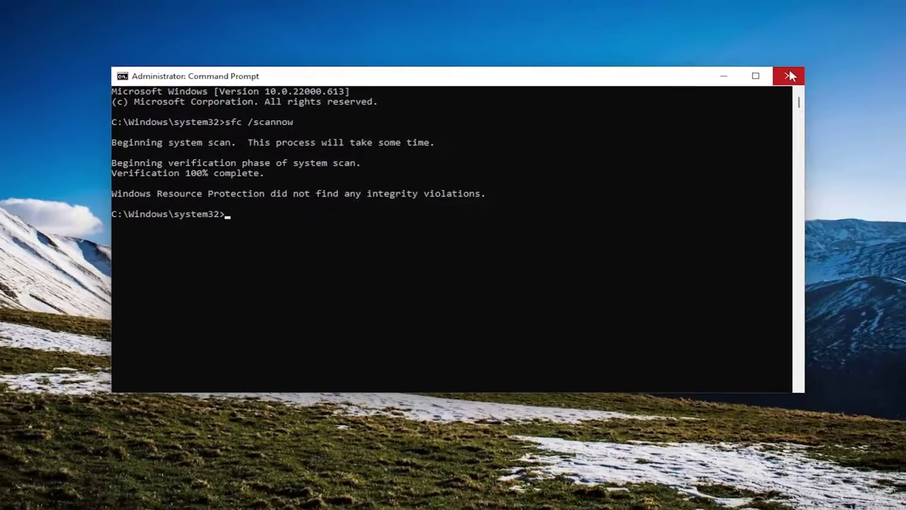
left_click(790, 75)
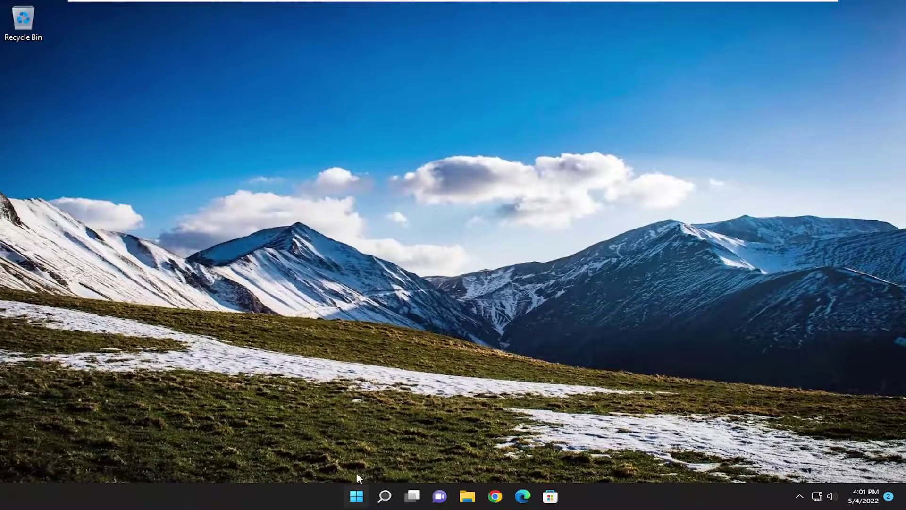
Restart Windows from the Start button's power menu, then begin a search for 'wsreset'.
right_click(357, 496)
left_click(389, 449)
left_click(385, 496)
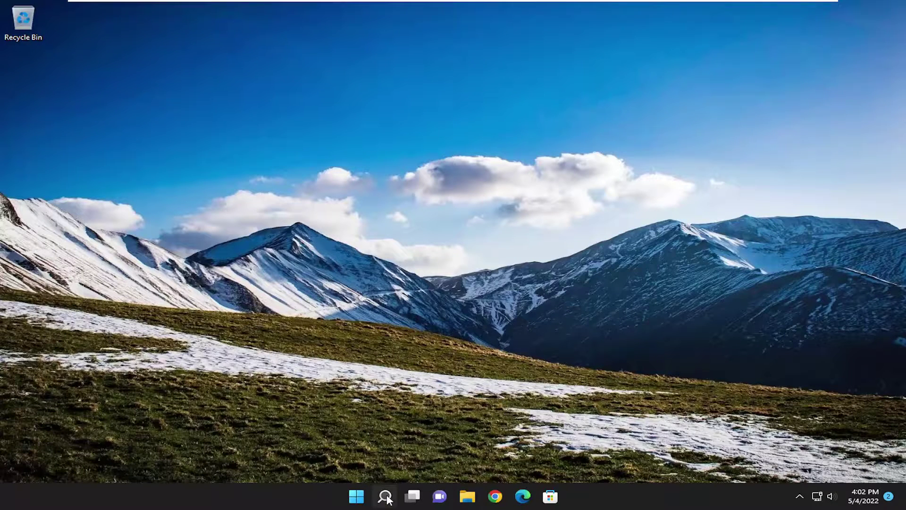
type("wsre")
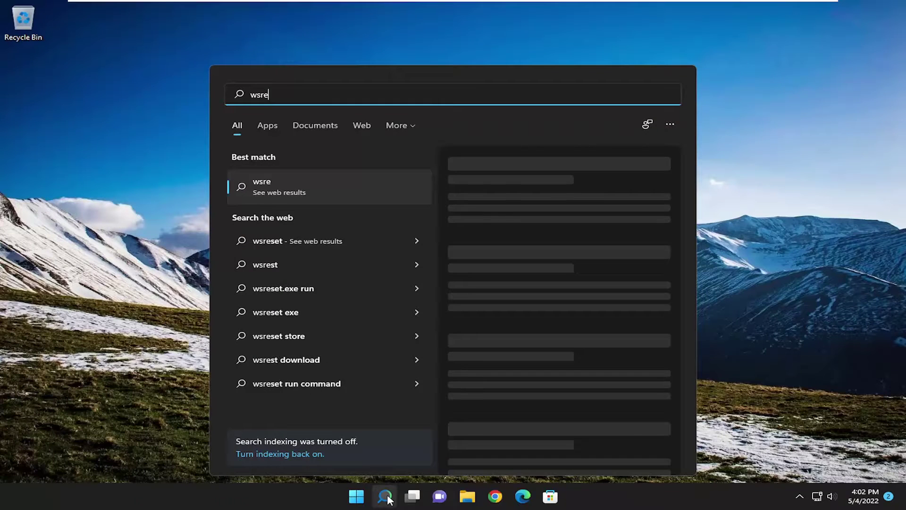
type("set")
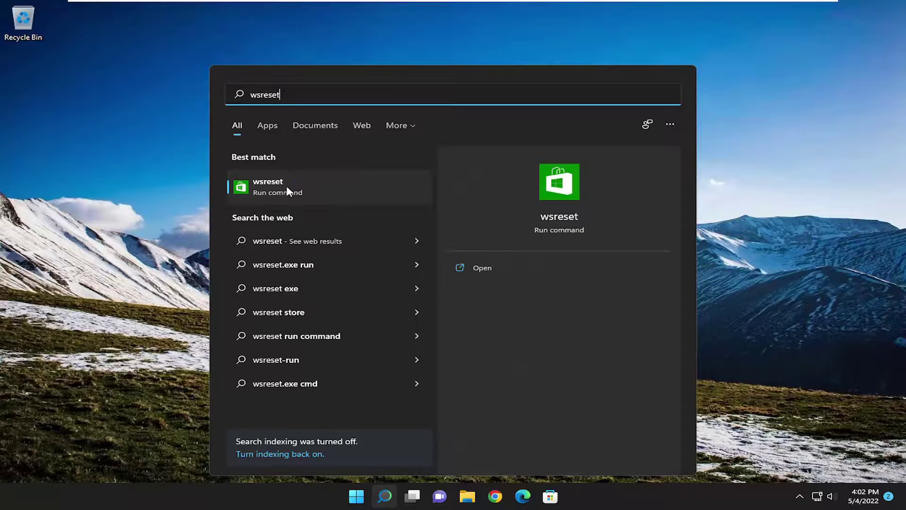
Run wsreset from the search results so Microsoft Store reopens on its Home page.
left_click(278, 189)
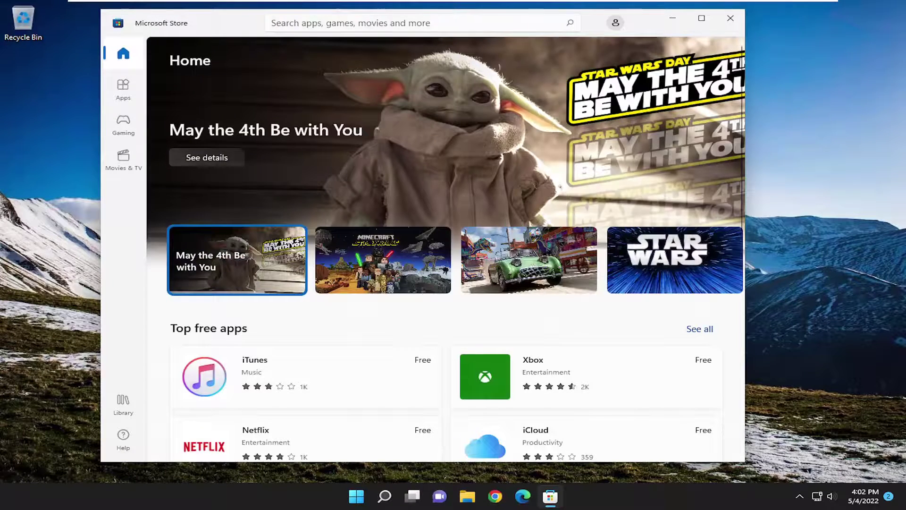
left_click(731, 19)
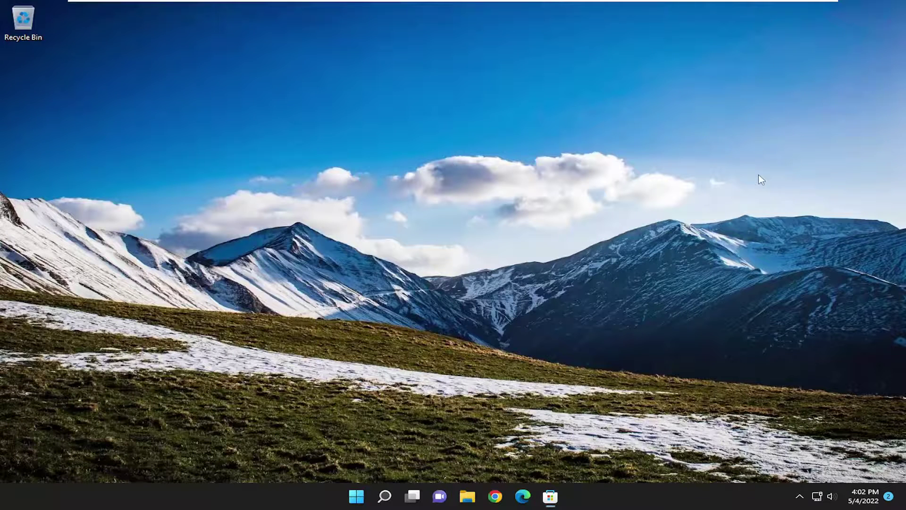